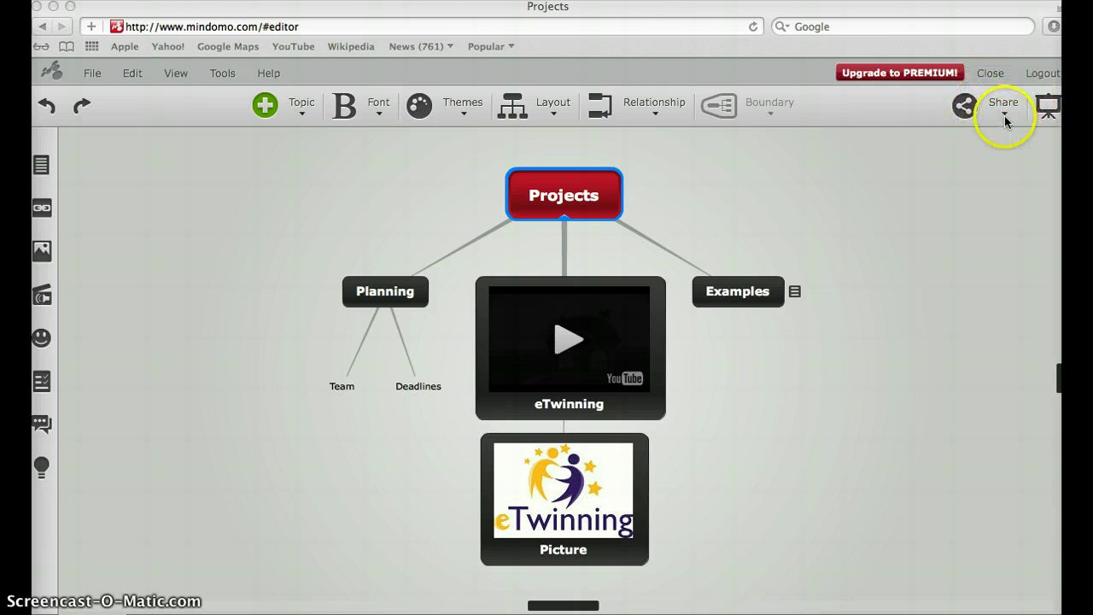
# Step: Open the Share dropdown to list Share Settings, Publish to the Web and embedding options
pyautogui.click(1003, 114)
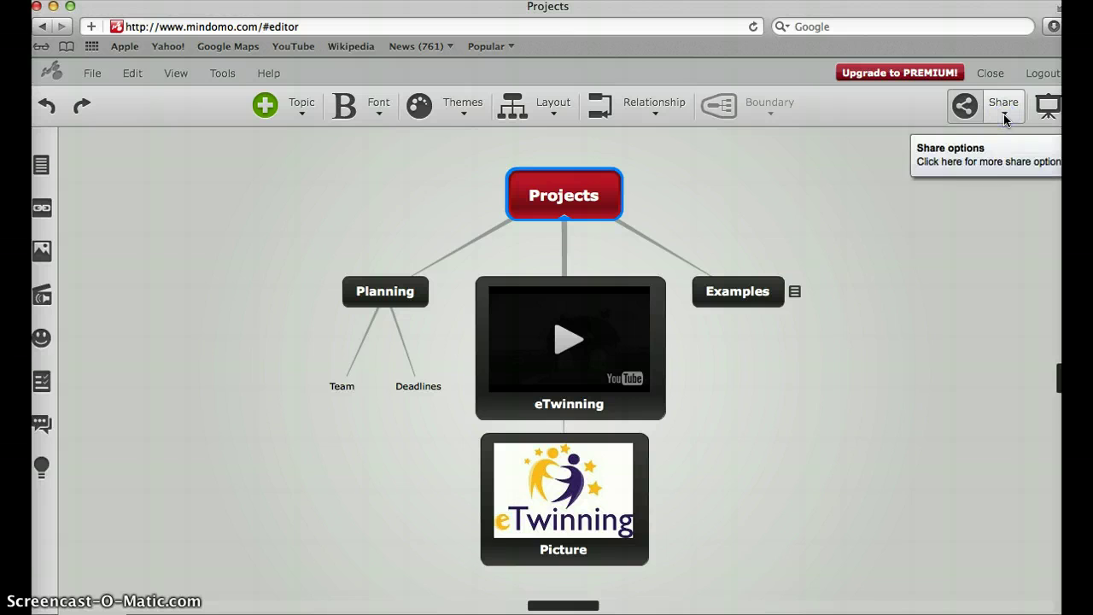
pyautogui.click(1005, 114)
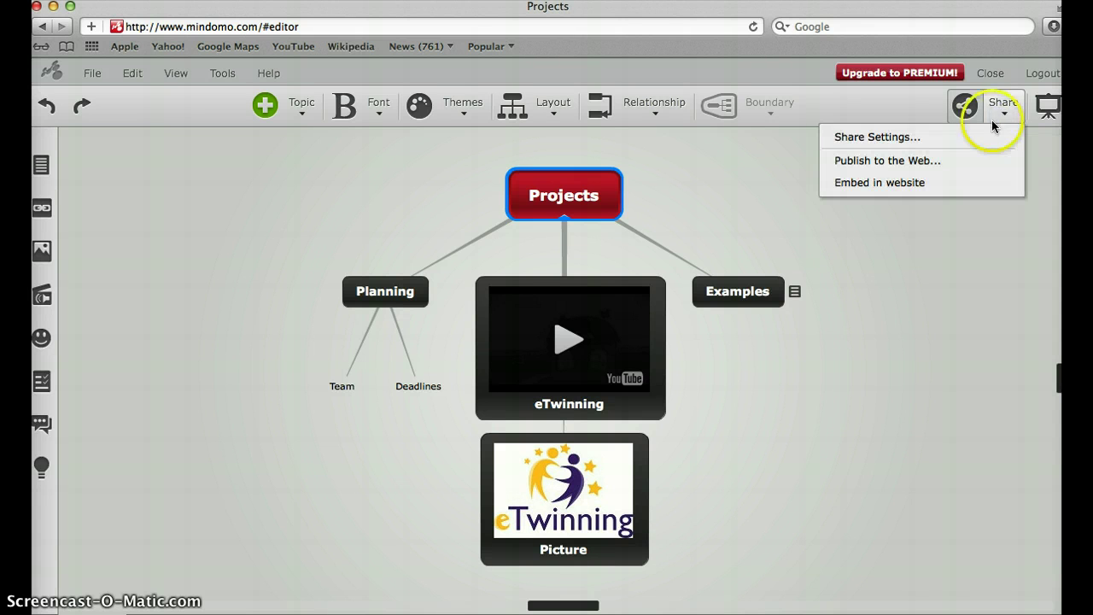
# Step: In Share Settings, add the collaborator's e-mail address with Can Modify permission
pyautogui.click(891, 142)
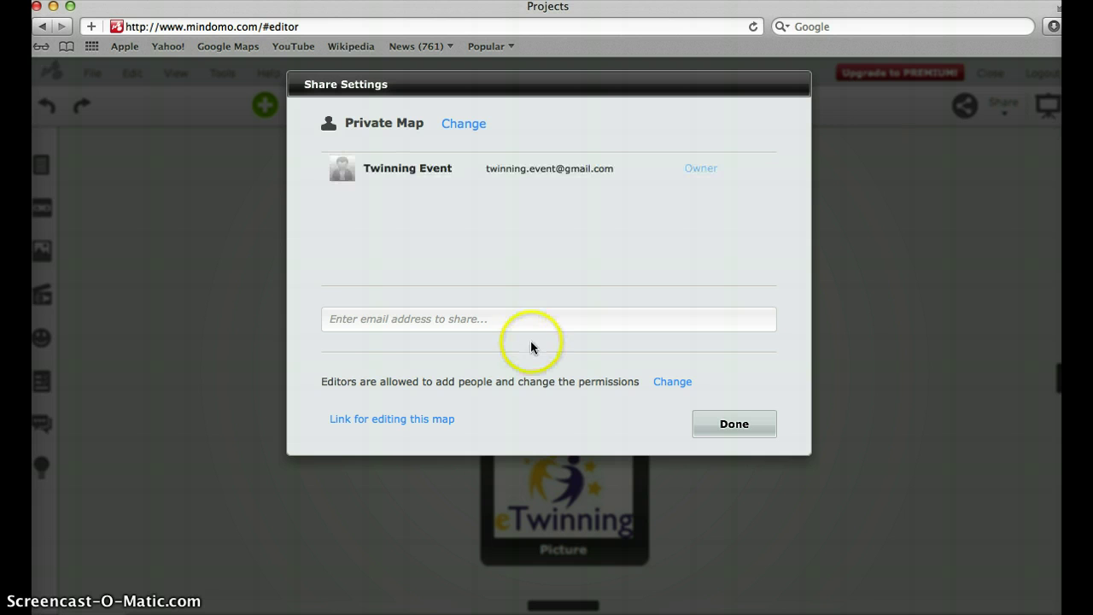
pyautogui.click(399, 319)
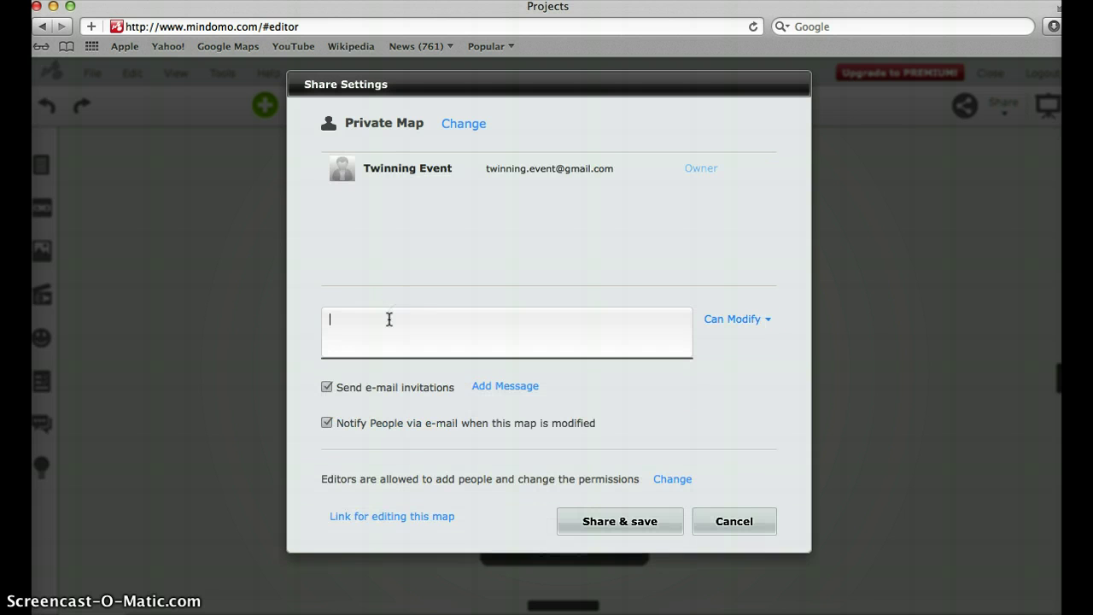
pyautogui.click(387, 326)
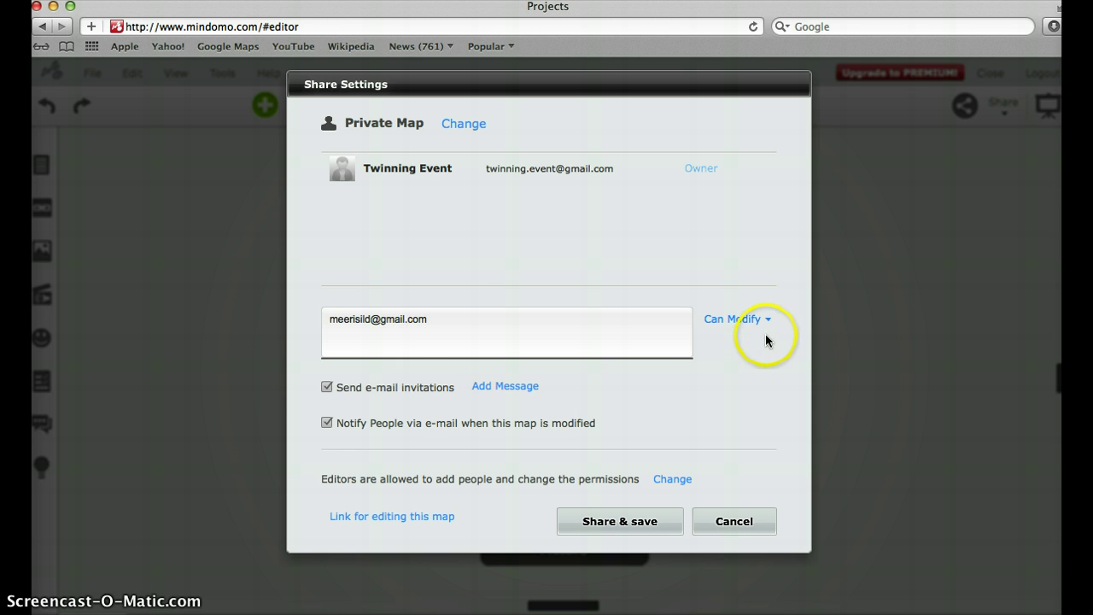
pyautogui.click(768, 319)
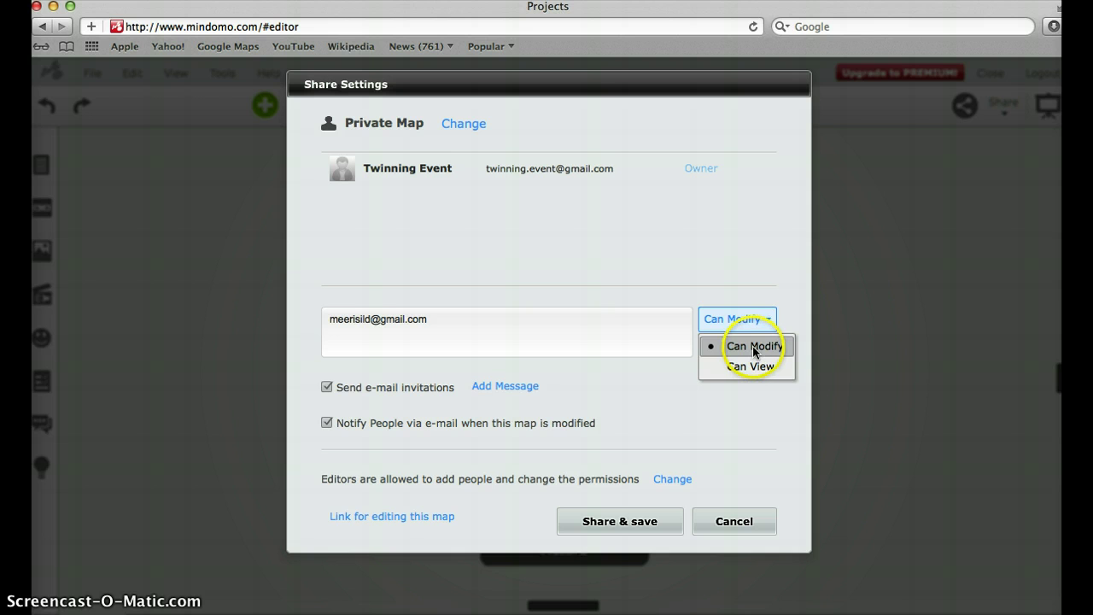
pyautogui.click(752, 345)
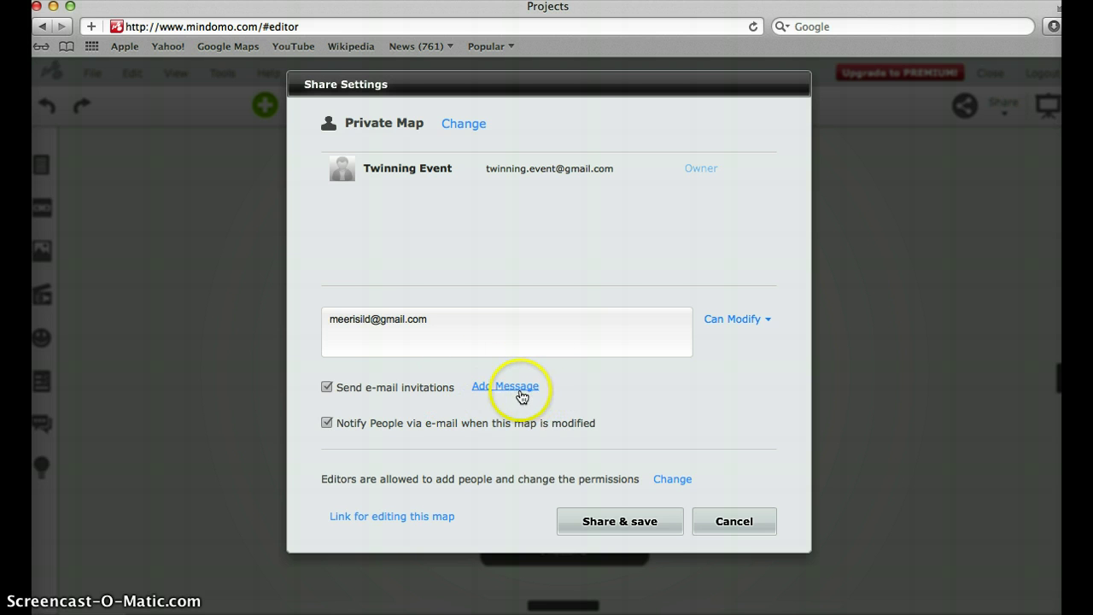
# Step: Add the message 'Come andwork with me', then share and save the invitation
pyautogui.click(517, 388)
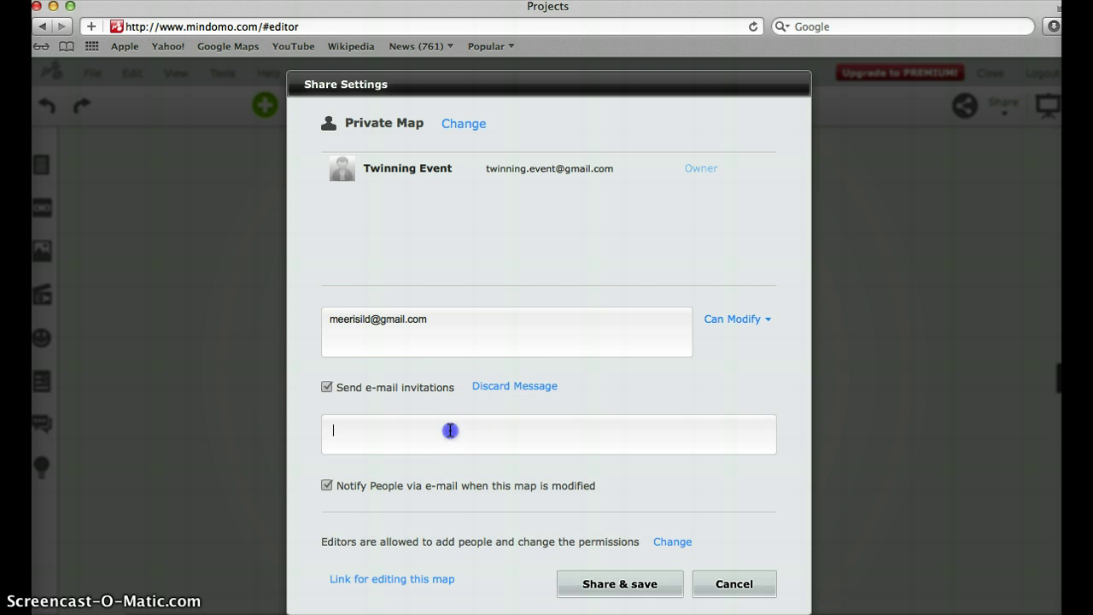
pyautogui.write('Come andwork with me.')
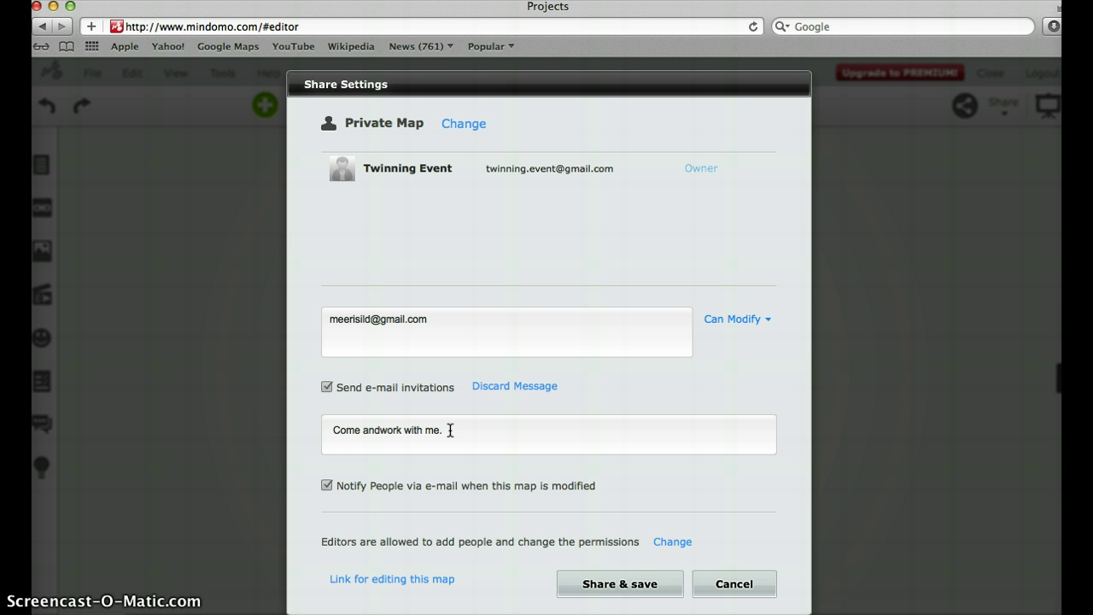
pyautogui.click(621, 588)
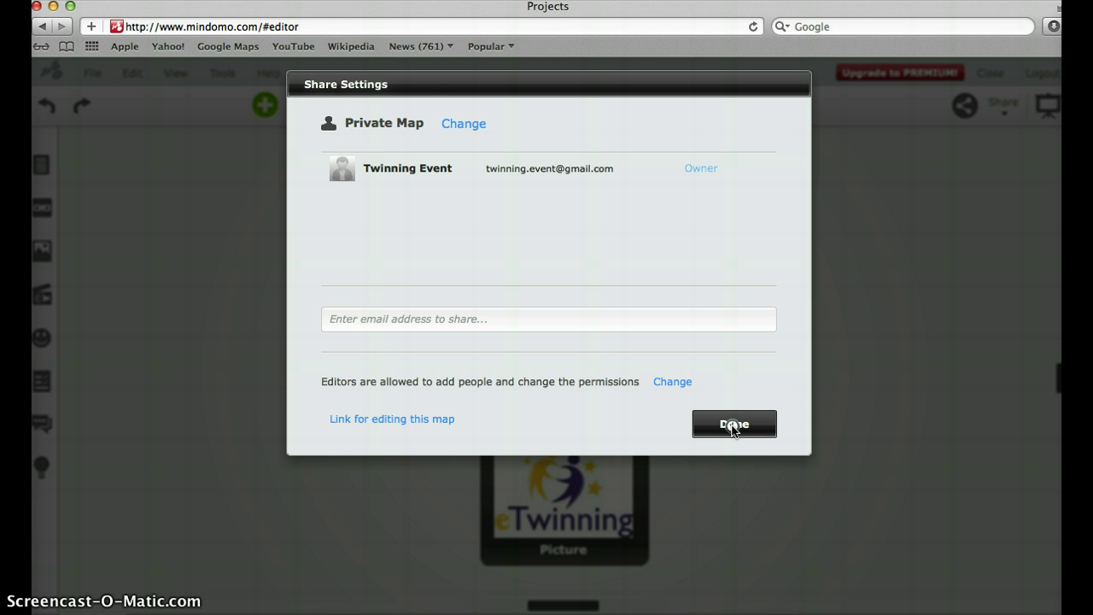
pyautogui.click(731, 424)
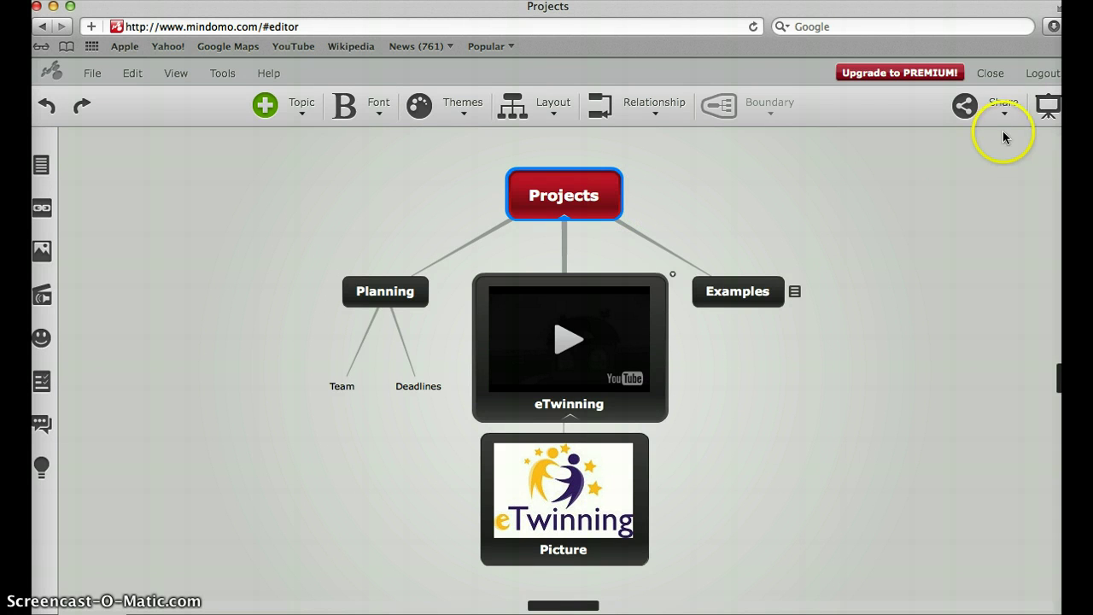
# Step: Switch to Presenter and resize slide 1's frame to surround only the Projects topic
pyautogui.click(1045, 107)
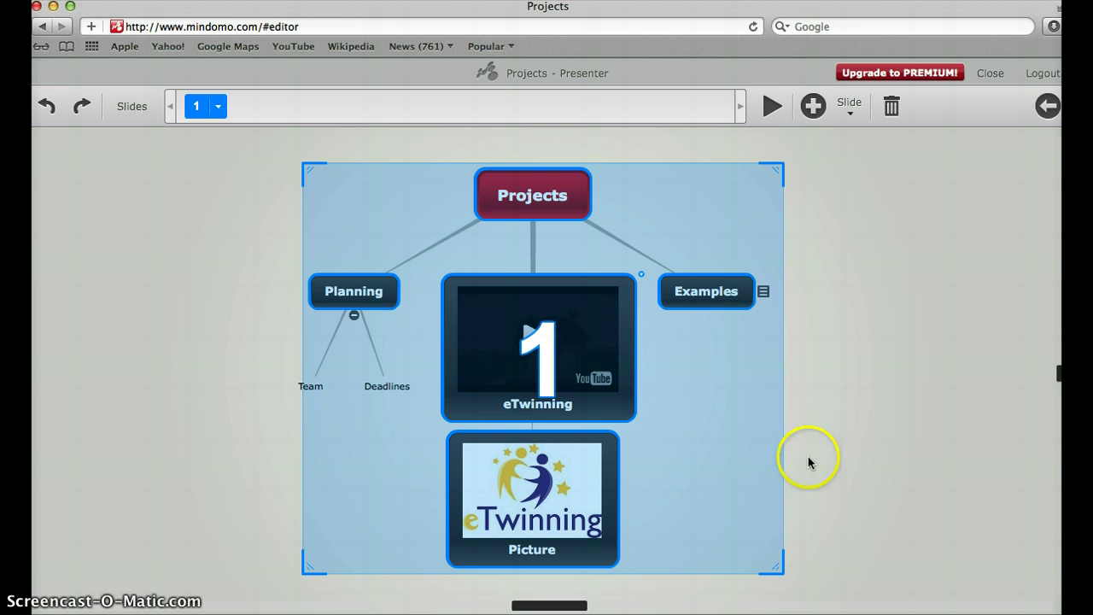
pyautogui.moveTo(774, 570); pyautogui.dragTo(669, 216)
pyautogui.moveTo(304, 161); pyautogui.dragTo(440, 156)
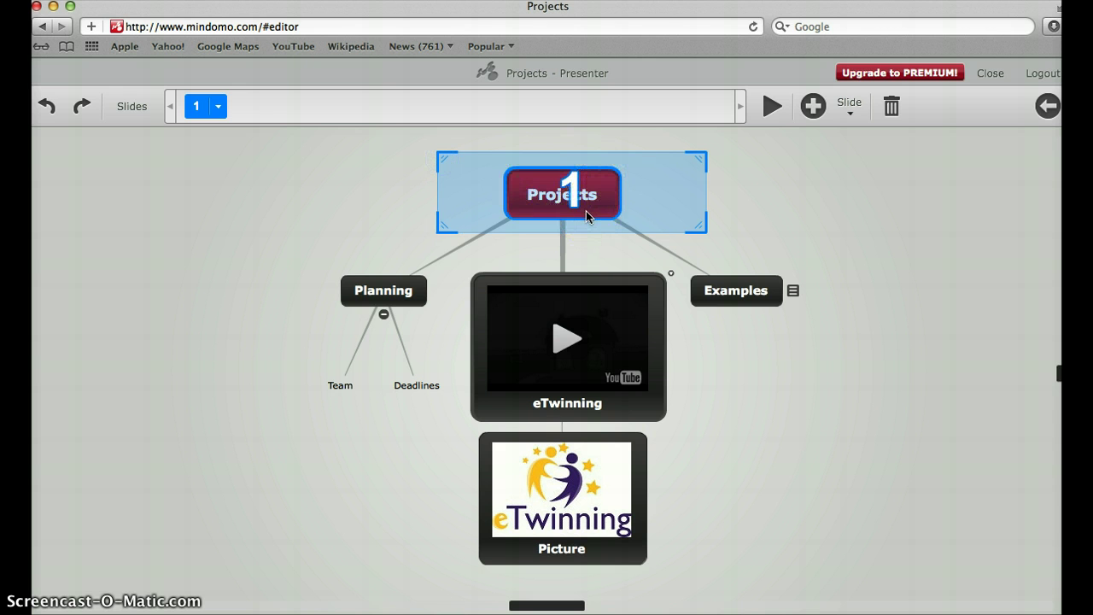
# Step: Insert slides 2–5 framing the Examples, Planning, Team and Deadlines topics
pyautogui.click(812, 106)
pyautogui.moveTo(734, 253)
pyautogui.mouseDown()
pyautogui.moveTo(681, 281)
pyautogui.moveTo(675, 259)
pyautogui.moveTo(708, 295)
pyautogui.moveTo(820, 324)
pyautogui.moveTo(808, 325)
pyautogui.mouseUp()
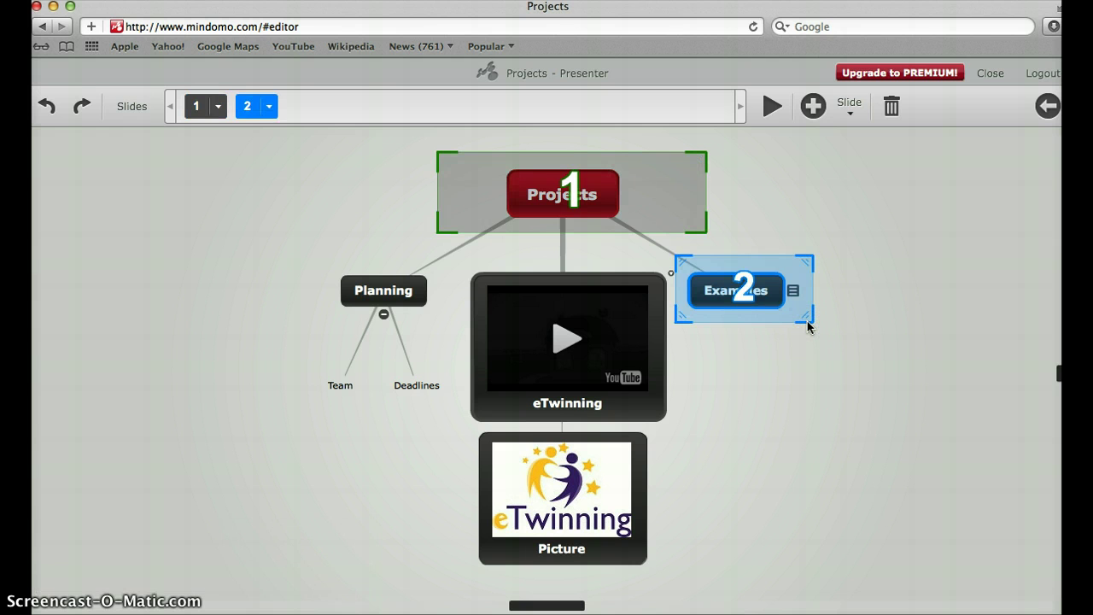
pyautogui.click(813, 106)
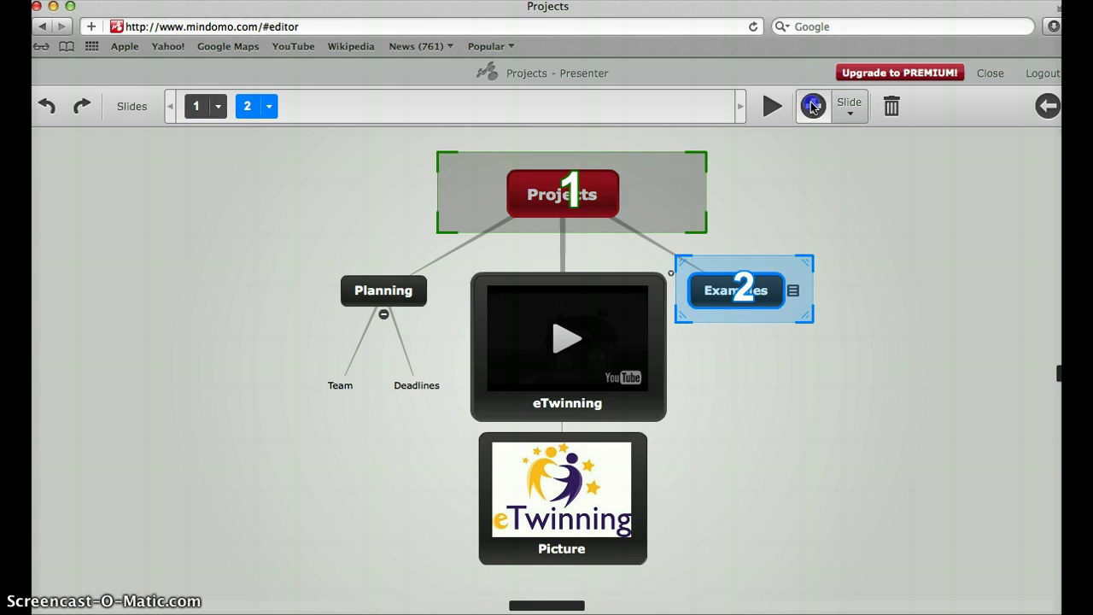
pyautogui.moveTo(326, 261); pyautogui.dragTo(440, 312)
pyautogui.click(813, 106)
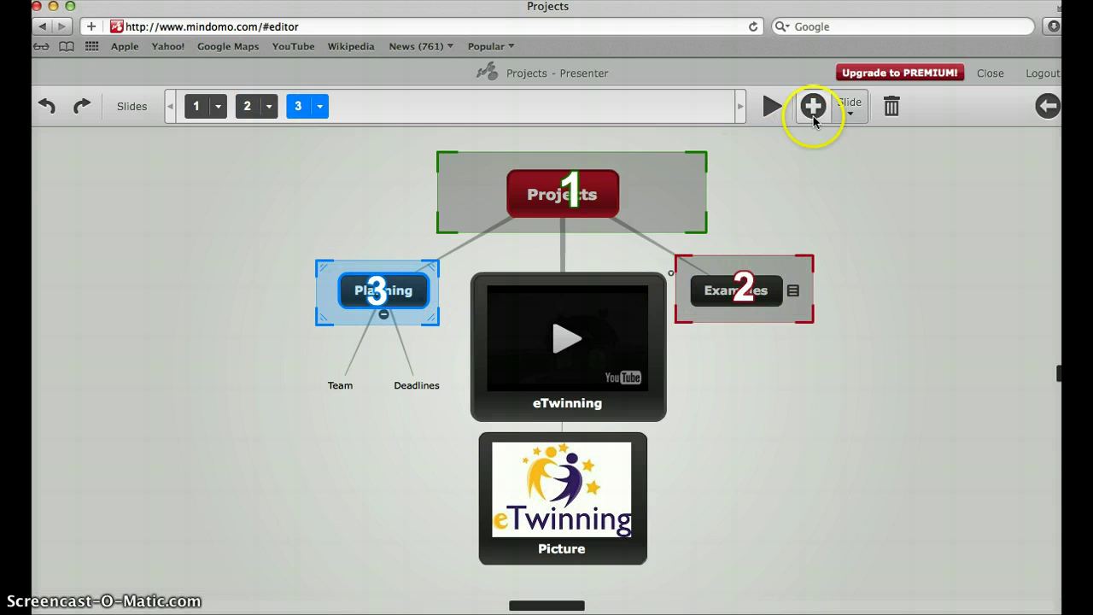
pyautogui.moveTo(306, 360); pyautogui.dragTo(371, 402)
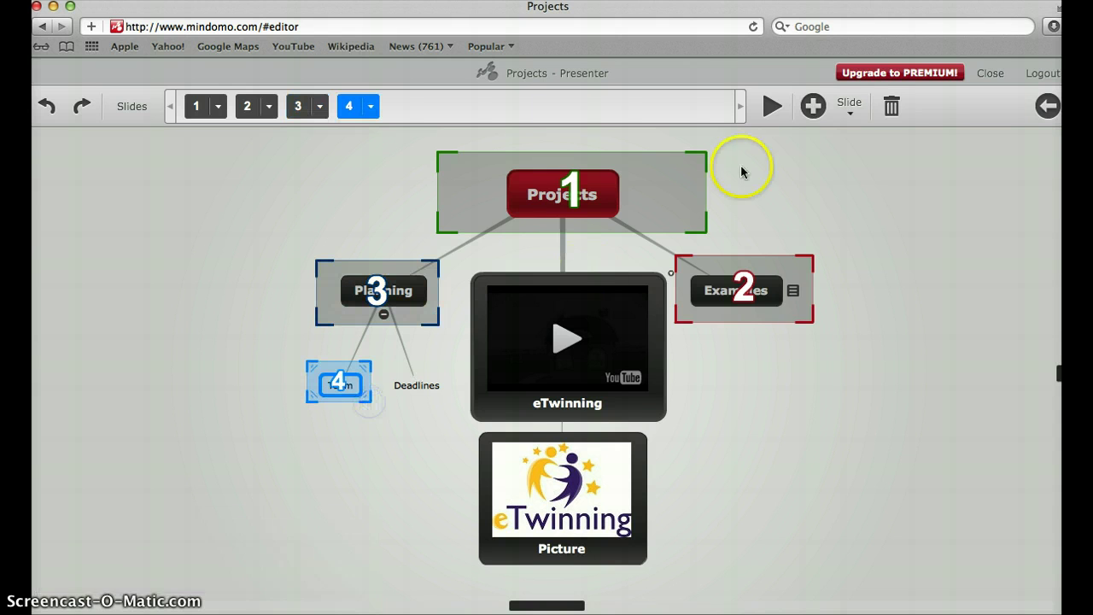
pyautogui.click(813, 105)
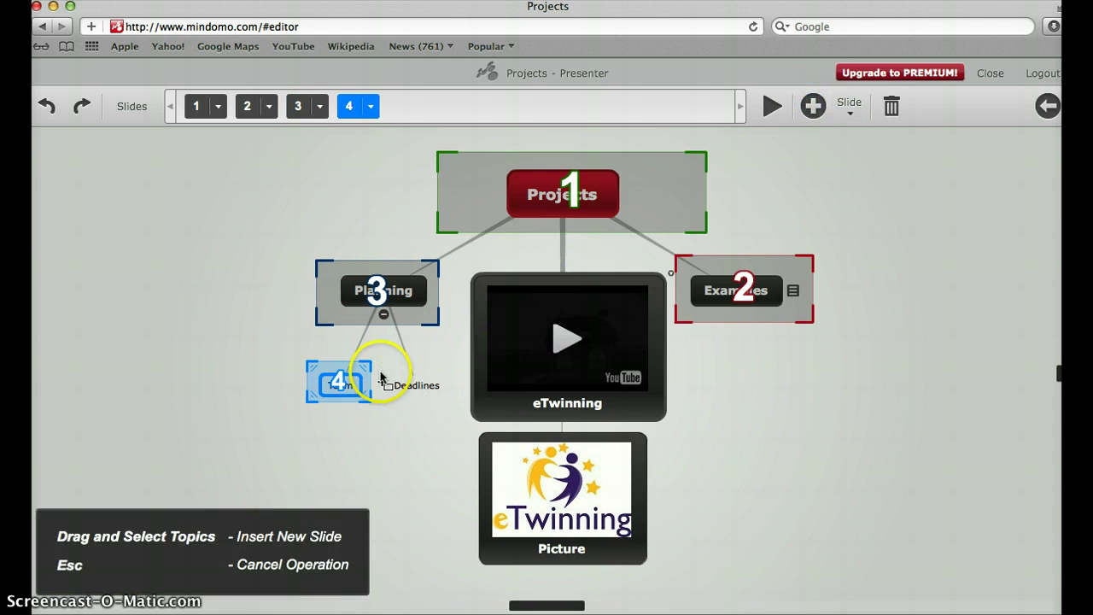
pyautogui.moveTo(383, 372); pyautogui.dragTo(452, 403)
# Step: Insert slides 6–8 framing the eTwinning video, the Picture and the whole Planning branch
pyautogui.click(813, 106)
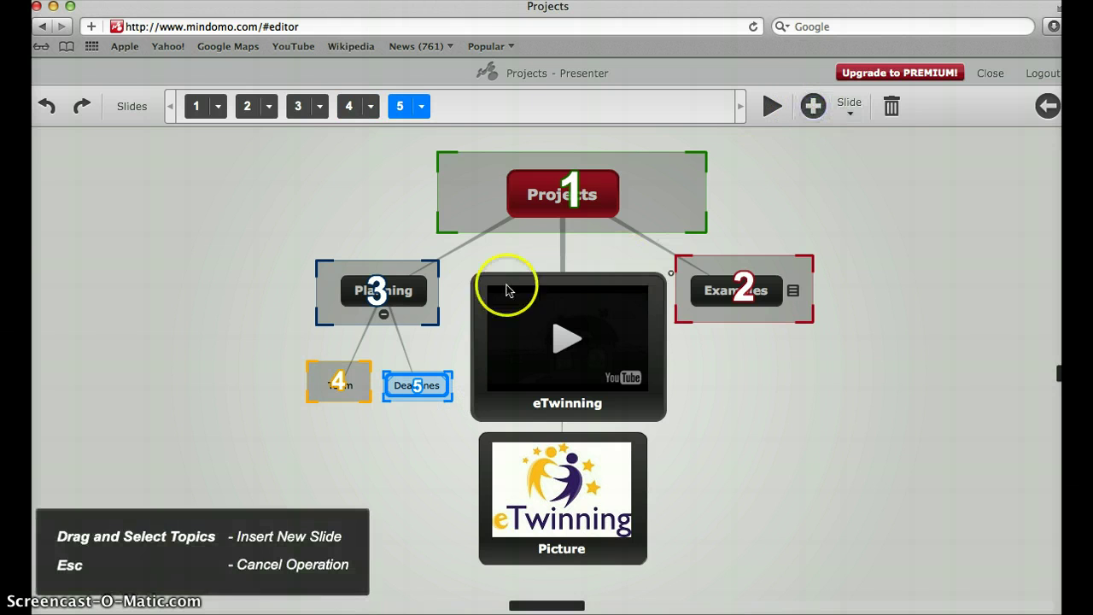
pyautogui.moveTo(451, 259); pyautogui.dragTo(682, 424)
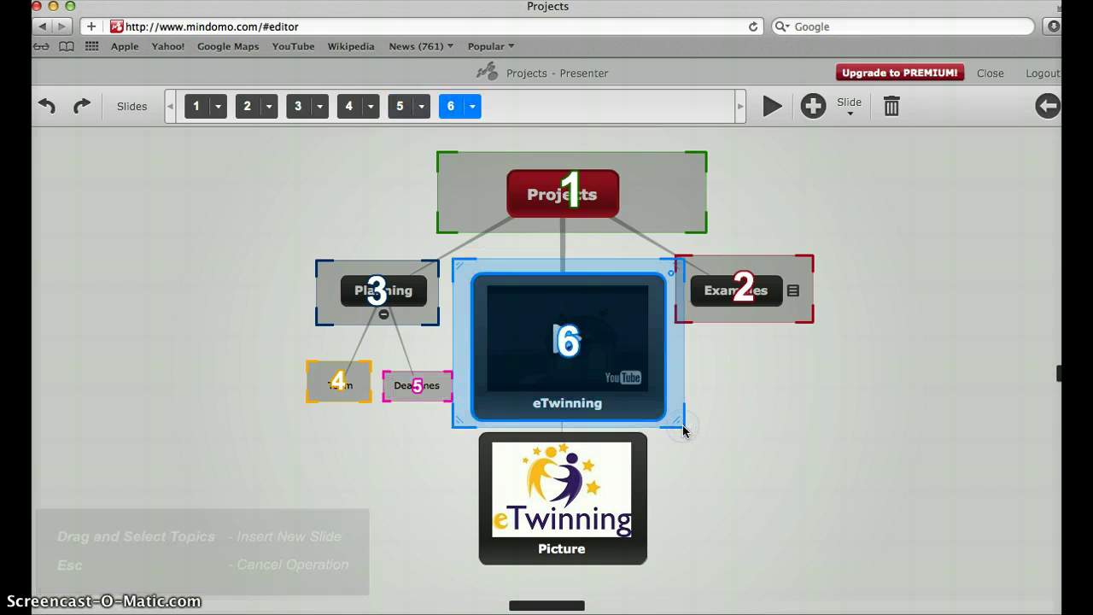
pyautogui.click(812, 106)
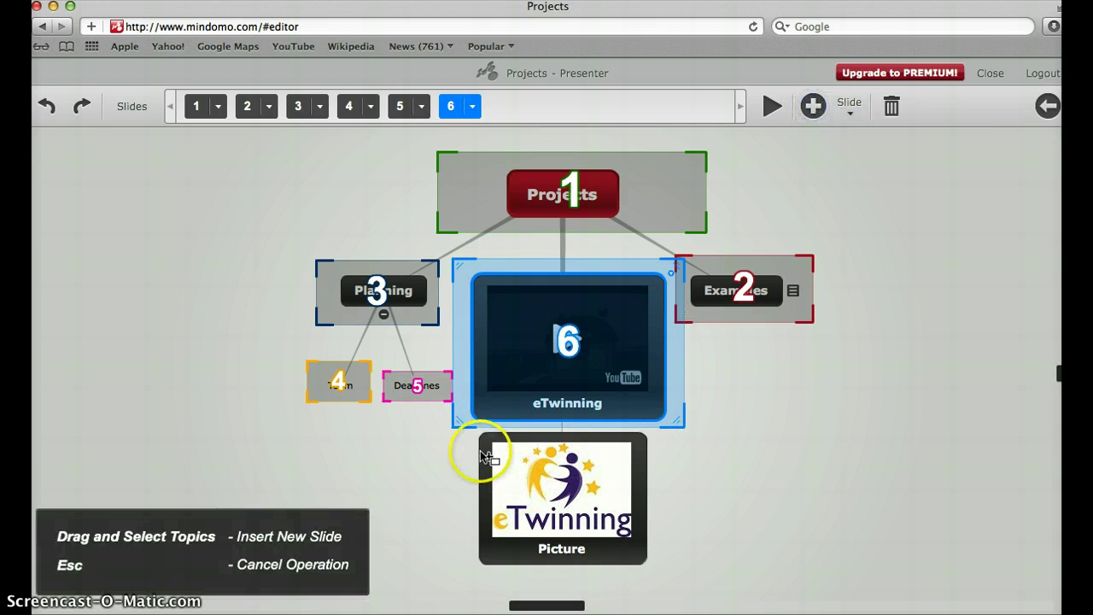
pyautogui.moveTo(461, 429); pyautogui.dragTo(679, 586)
pyautogui.click(761, 554)
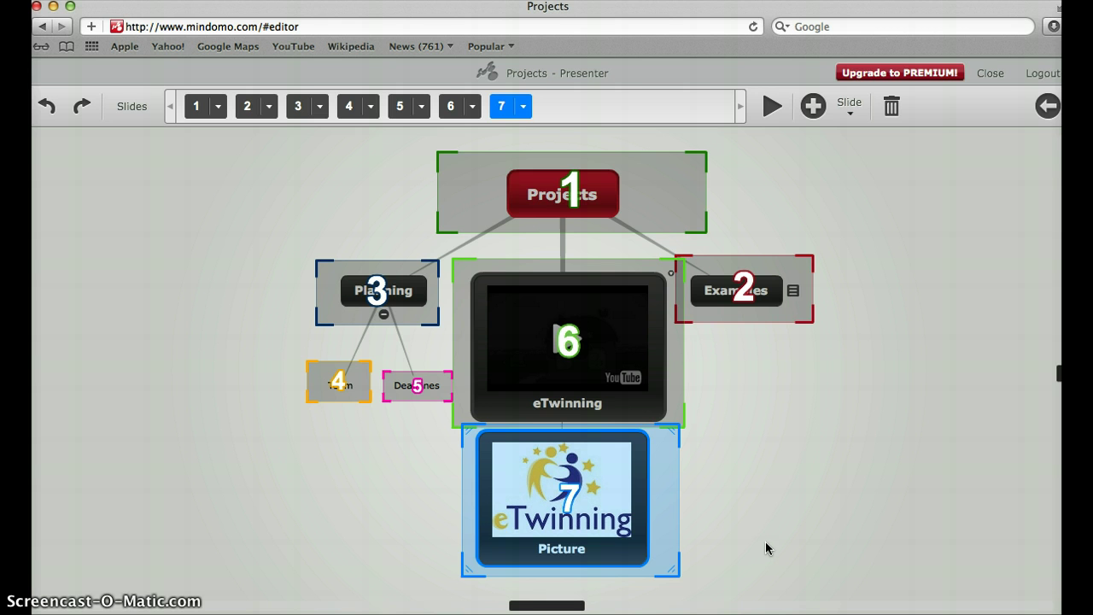
pyautogui.click(813, 105)
pyautogui.moveTo(285, 249); pyautogui.dragTo(456, 428)
pyautogui.click(418, 495)
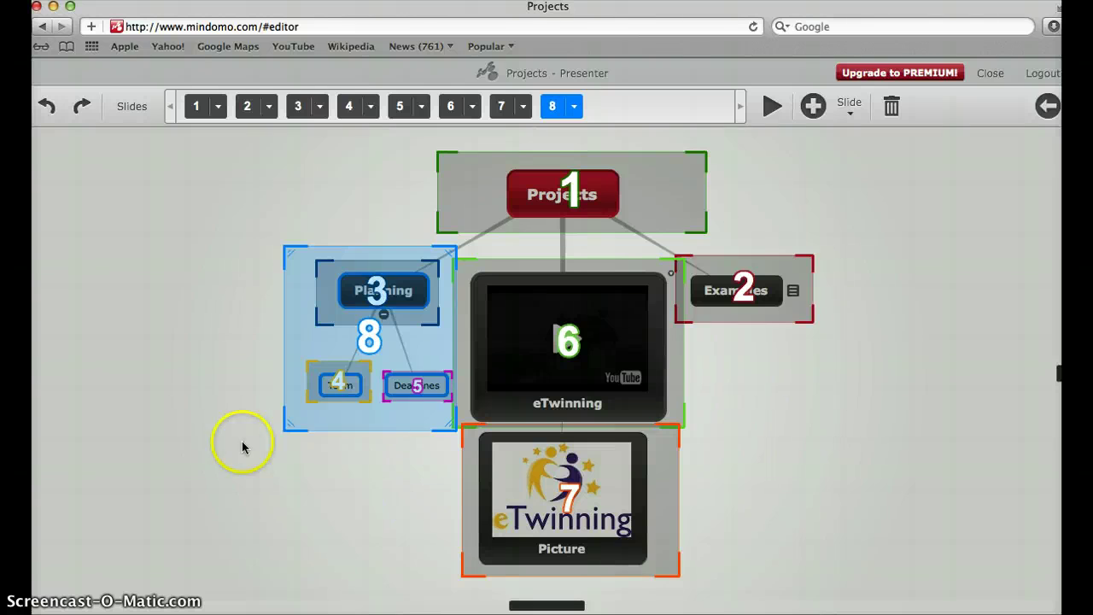
# Step: Drag the eTwinning video slide ahead of Deadlines so it becomes slide 5
pyautogui.click(350, 106)
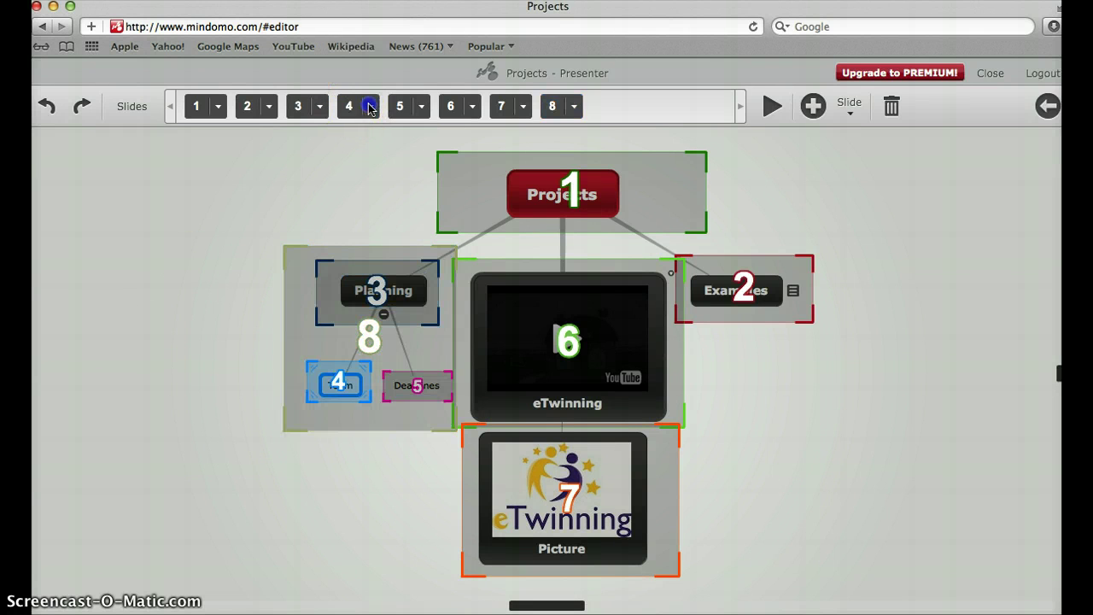
pyautogui.click(371, 108)
pyautogui.click(353, 105)
pyautogui.click(403, 106)
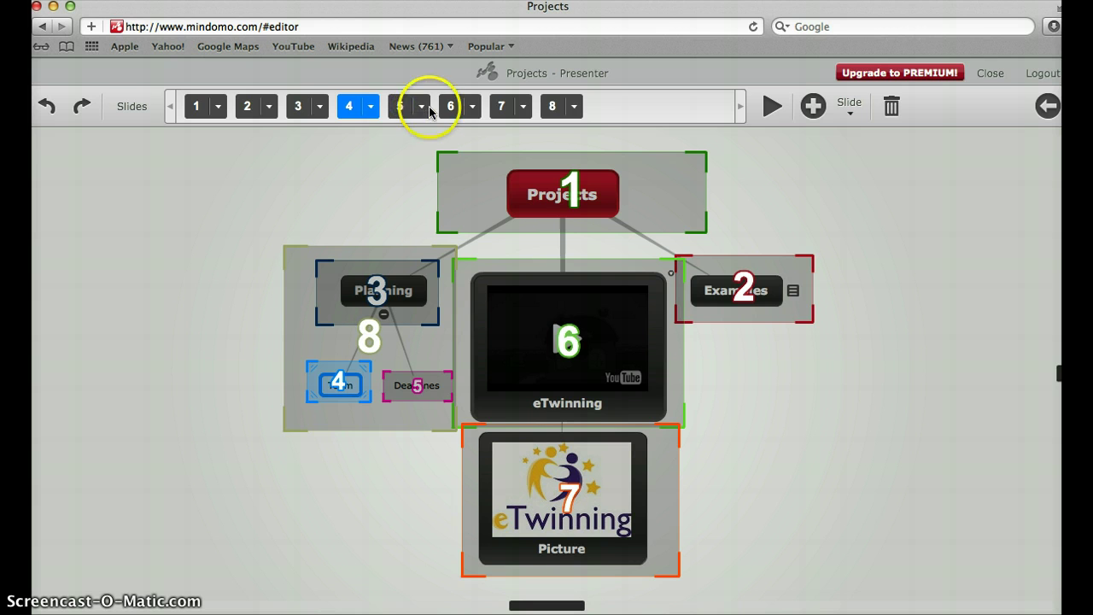
pyautogui.click(445, 106)
pyautogui.moveTo(442, 106); pyautogui.dragTo(368, 113)
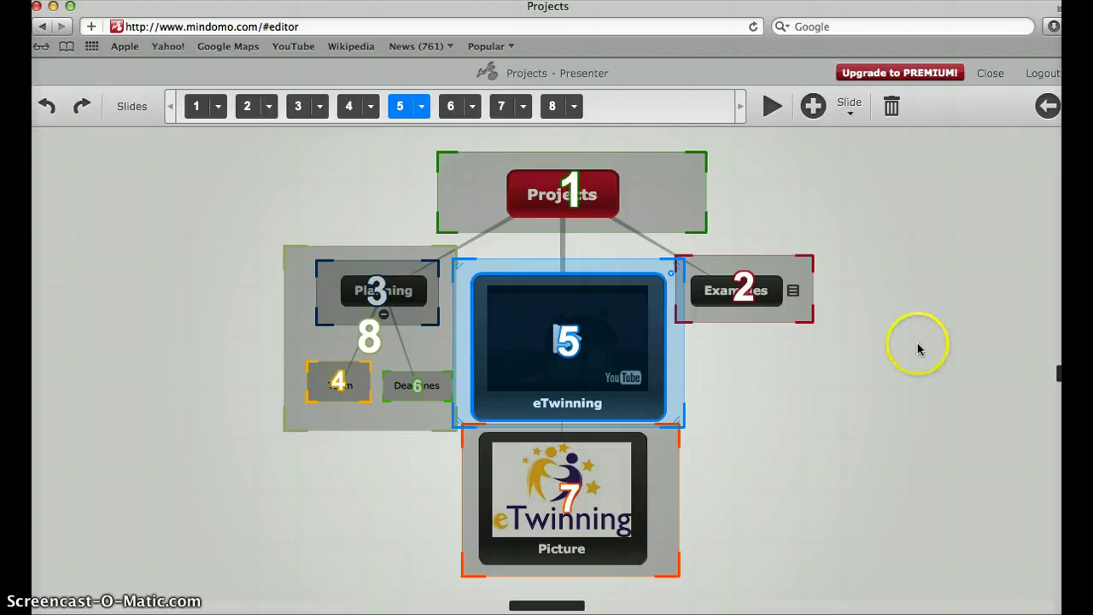
# Step: Play the presentation and step through the Examples, Planning, Team, eTwinning, Deadlines and Picture slides
pyautogui.click(770, 106)
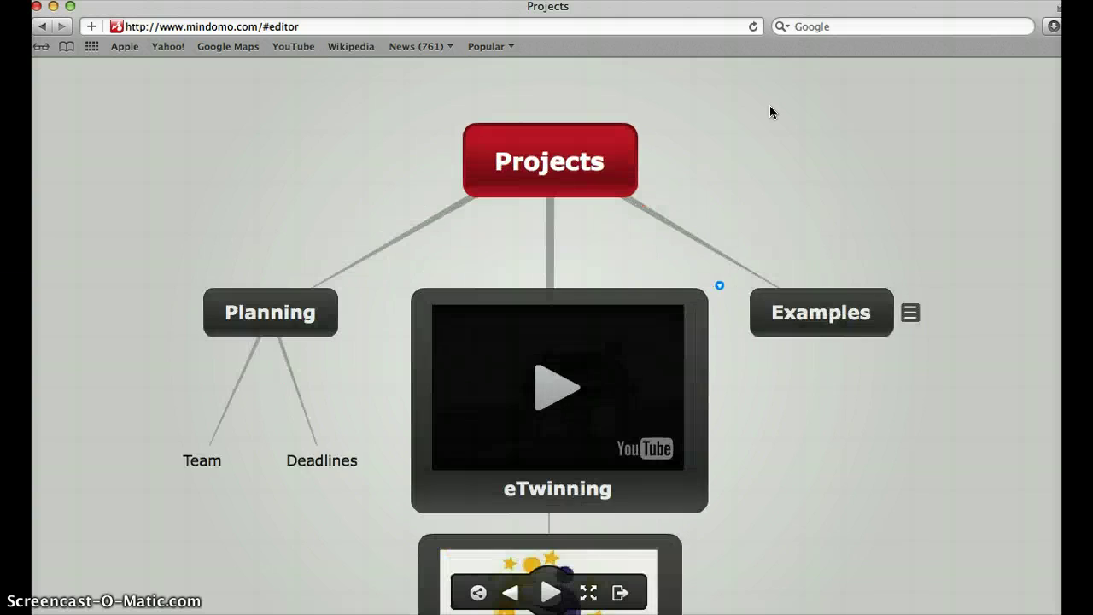
pyautogui.press('Right')
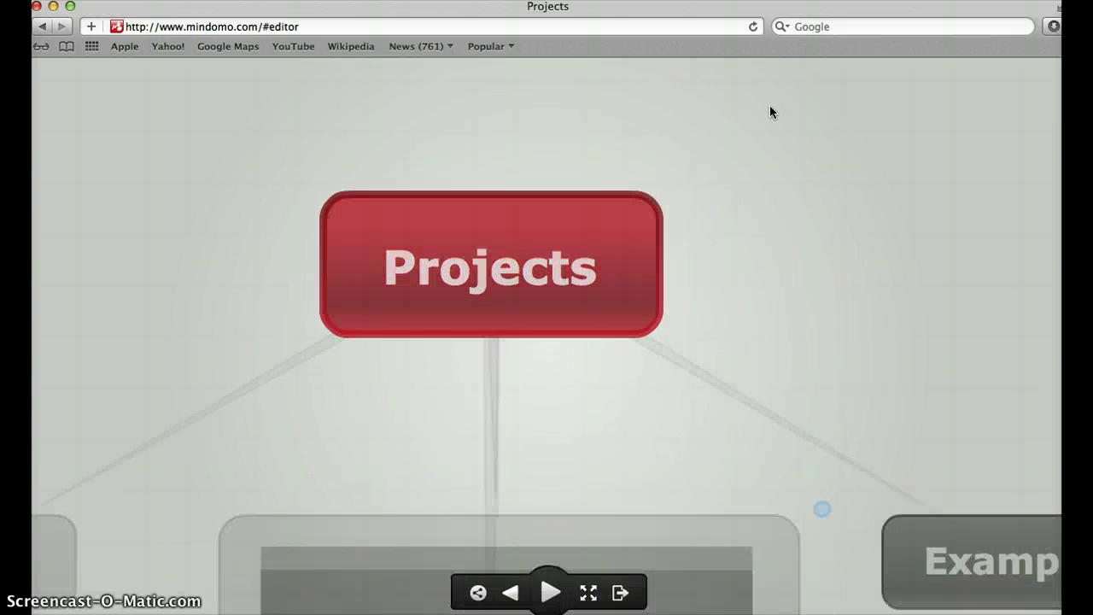
pyautogui.press('Right')
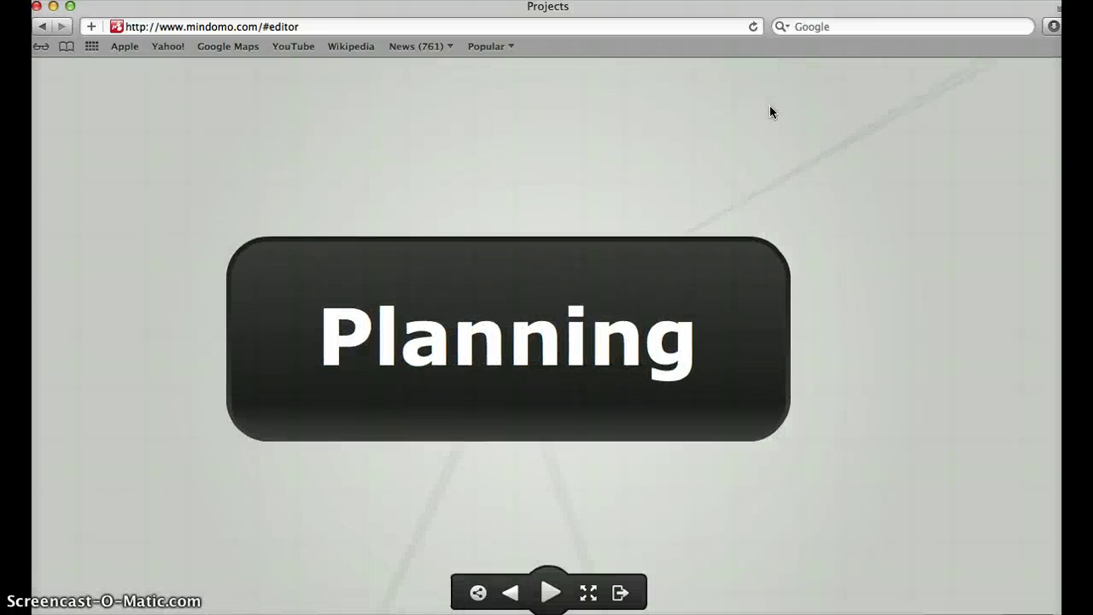
pyautogui.press('Right')
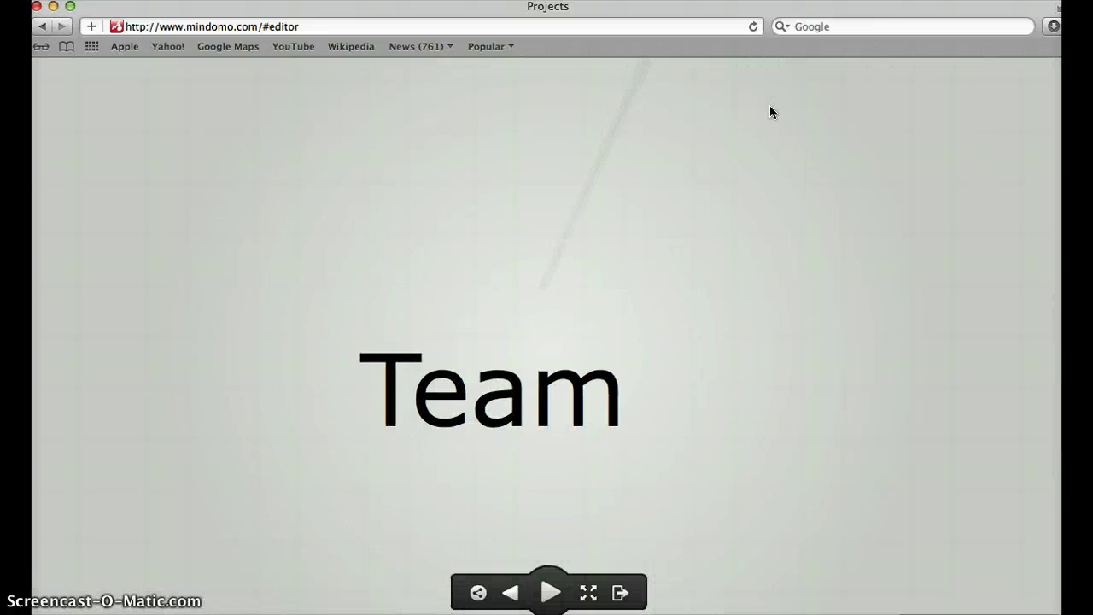
pyautogui.press('Right')
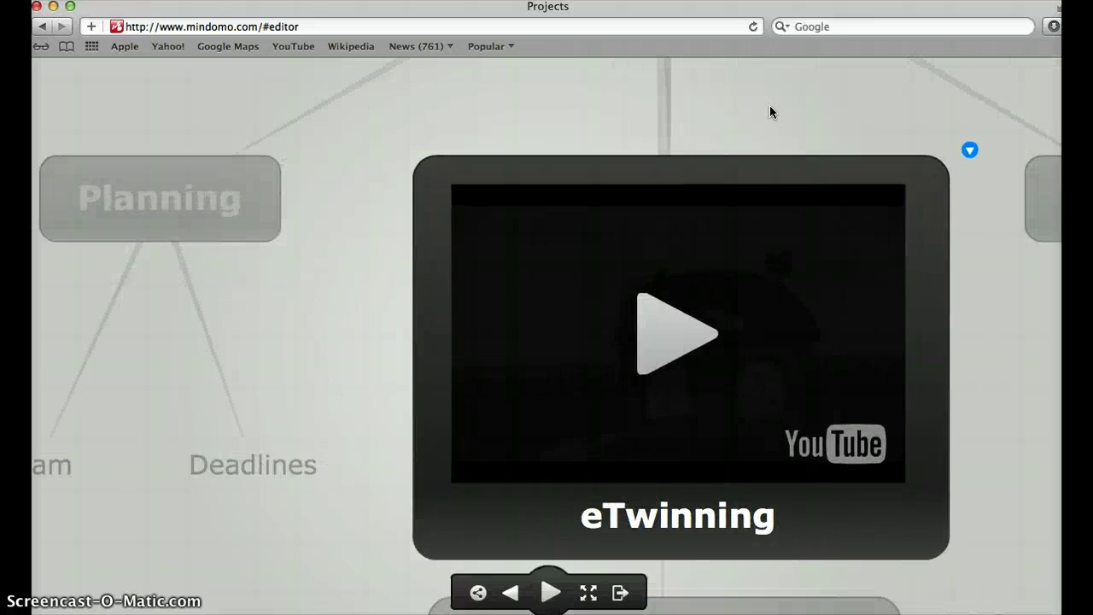
pyautogui.press('Right')
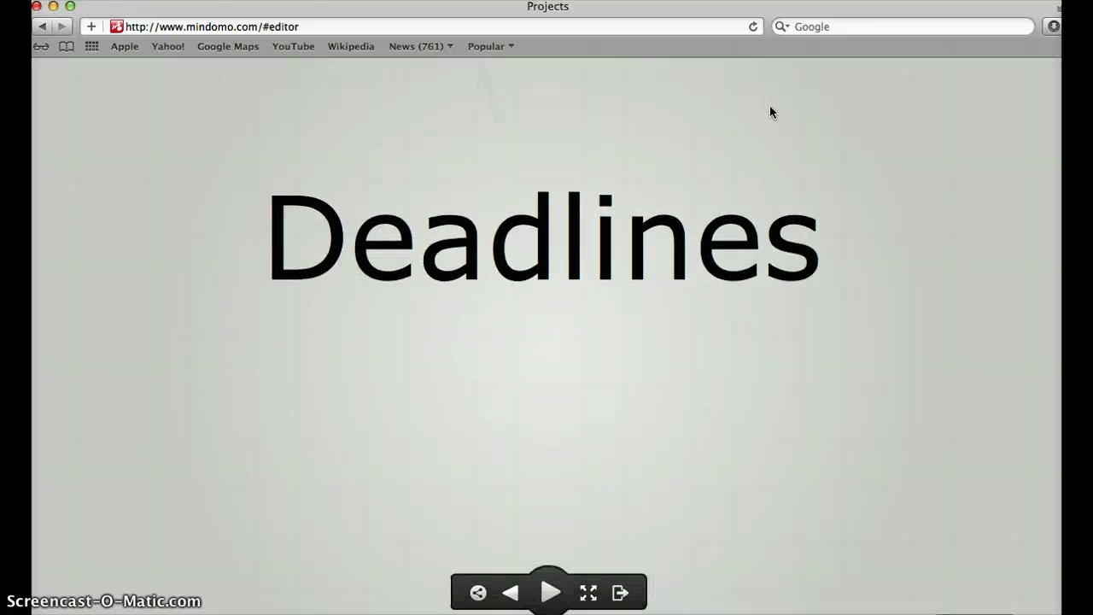
pyautogui.press('Right')
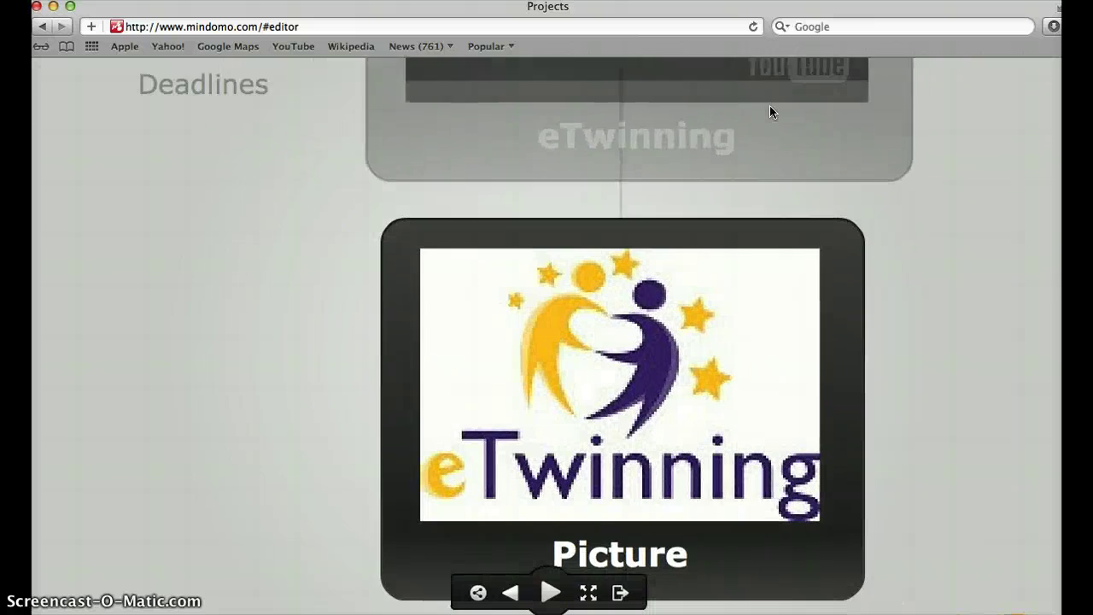
pyautogui.press('Left')
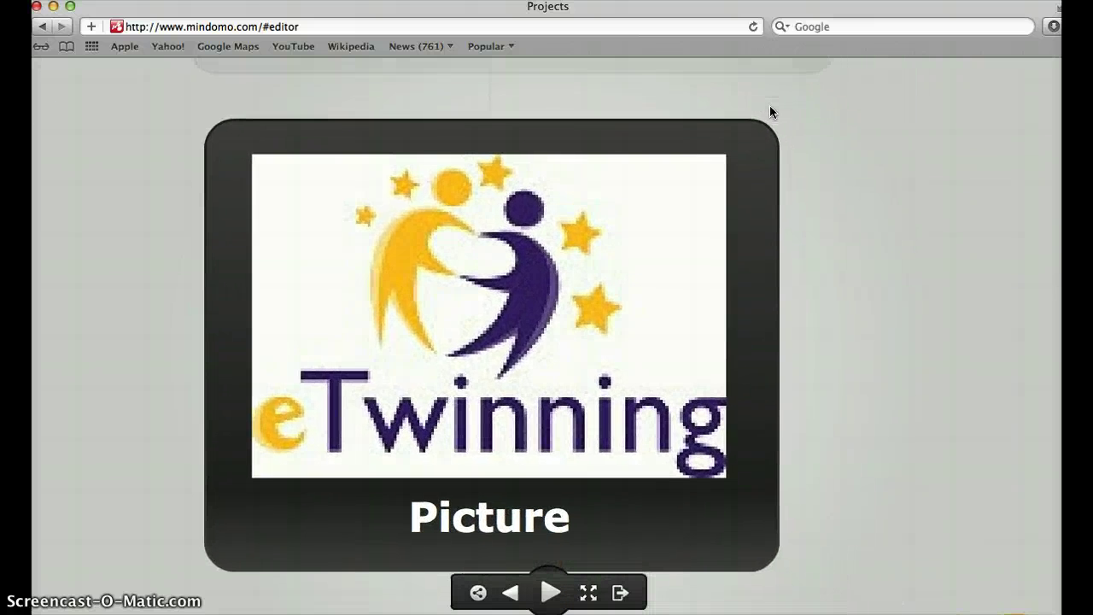
pyautogui.press('Left')
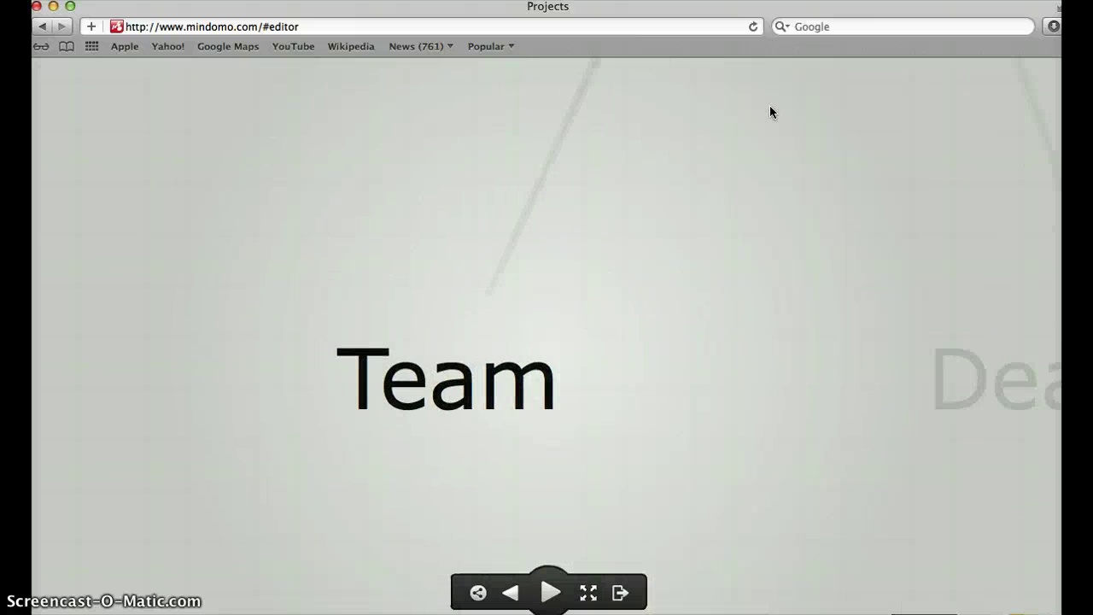
pyautogui.press('Right')
pyautogui.press('Right')
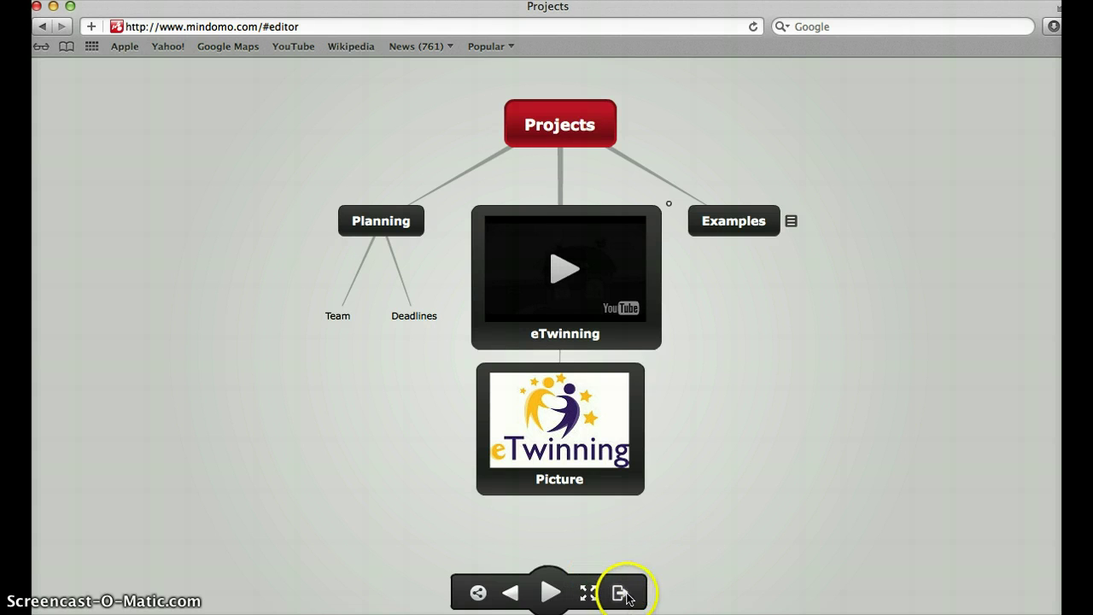
# Step: Exit the player and close Presentation Mode, then reopen the map's Share menu
pyautogui.click(619, 595)
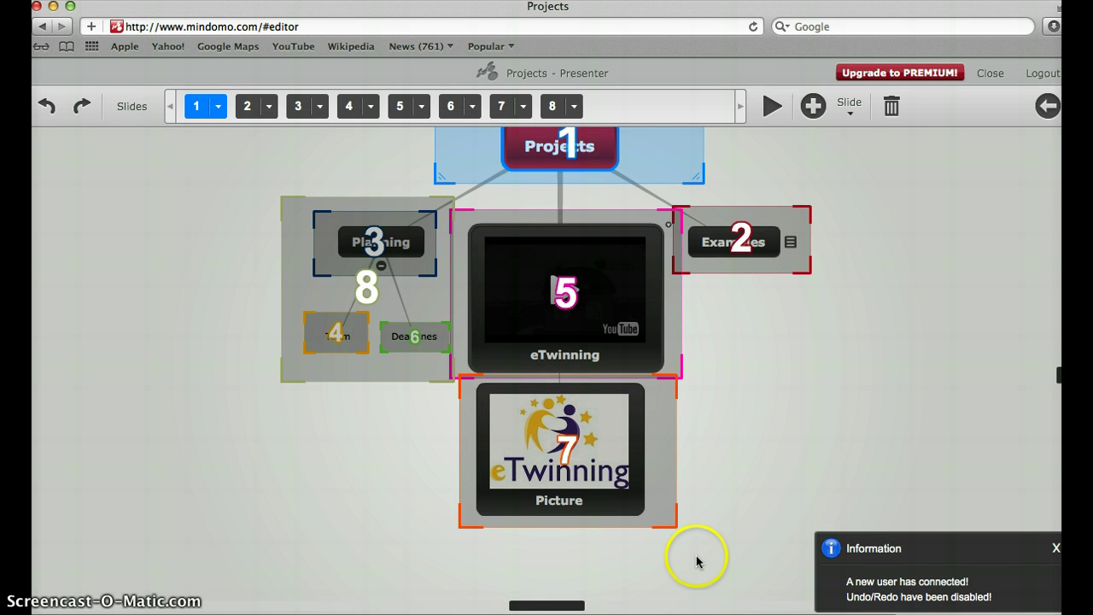
pyautogui.click(1047, 107)
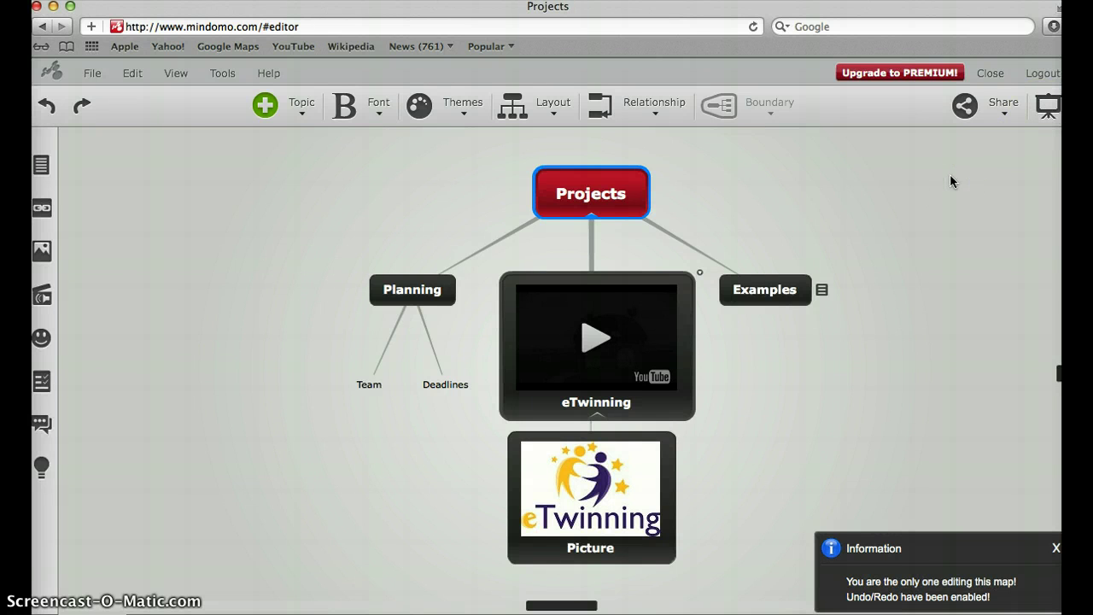
pyautogui.click(1002, 112)
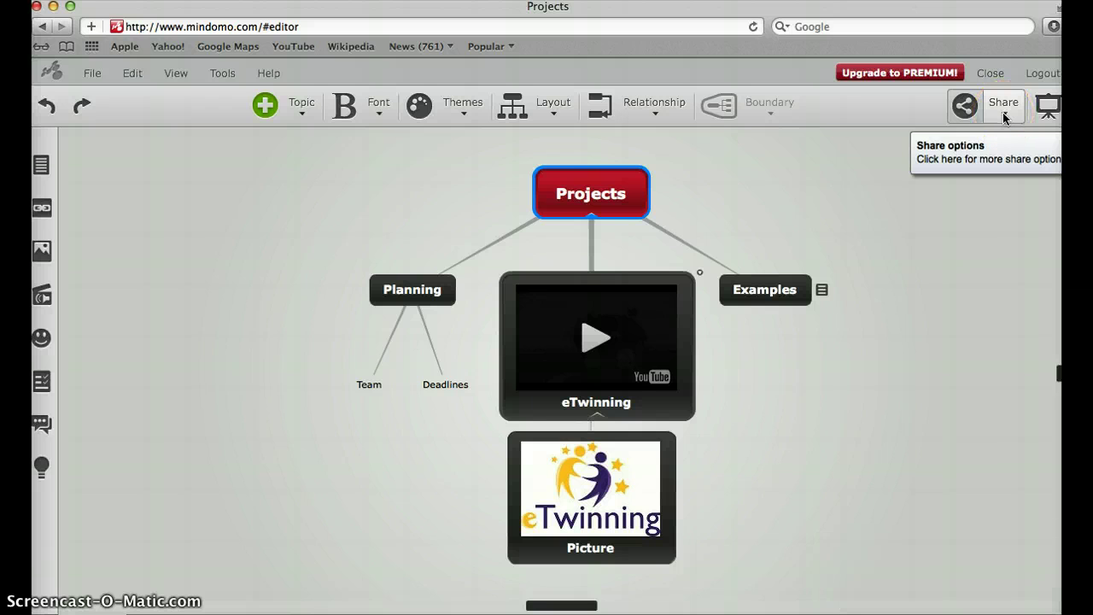
pyautogui.click(1004, 117)
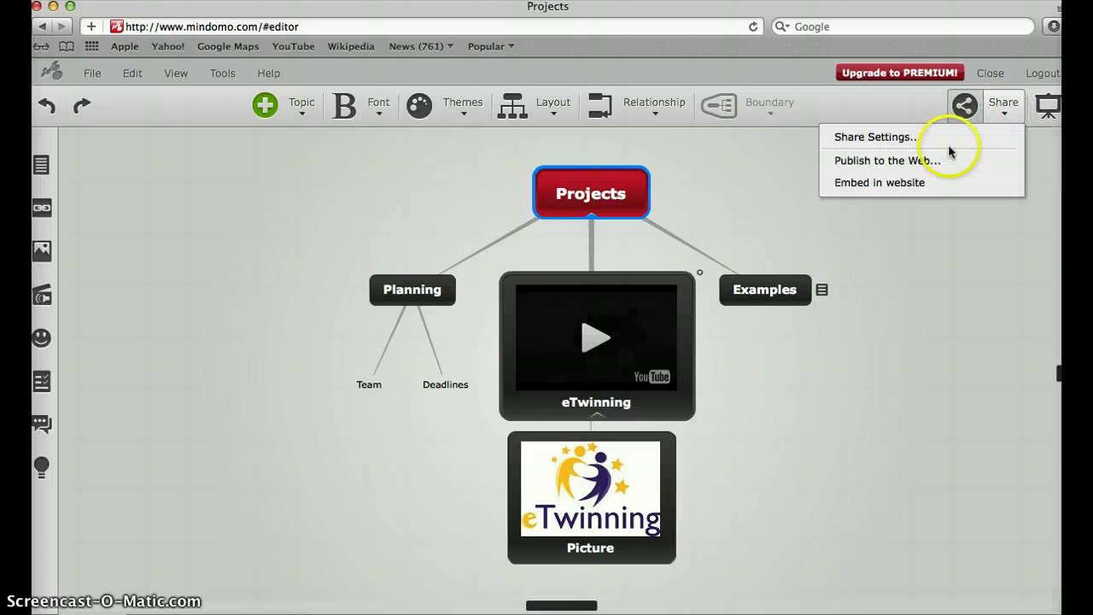
pyautogui.click(915, 164)
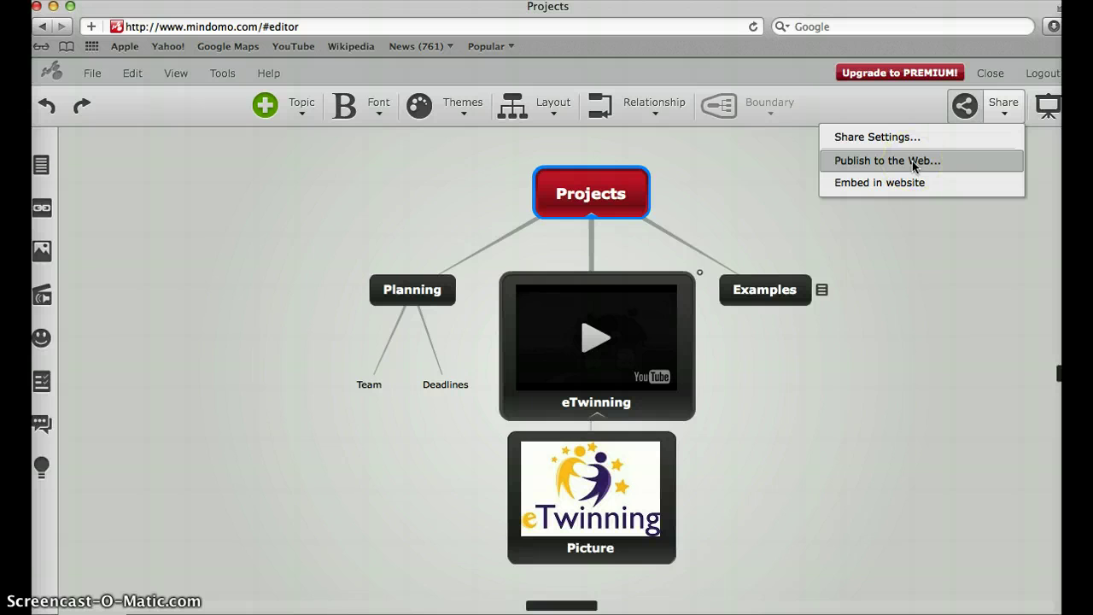
# Step: Publish the map as Public on the Web, copy its embed code, and save
pyautogui.click(913, 162)
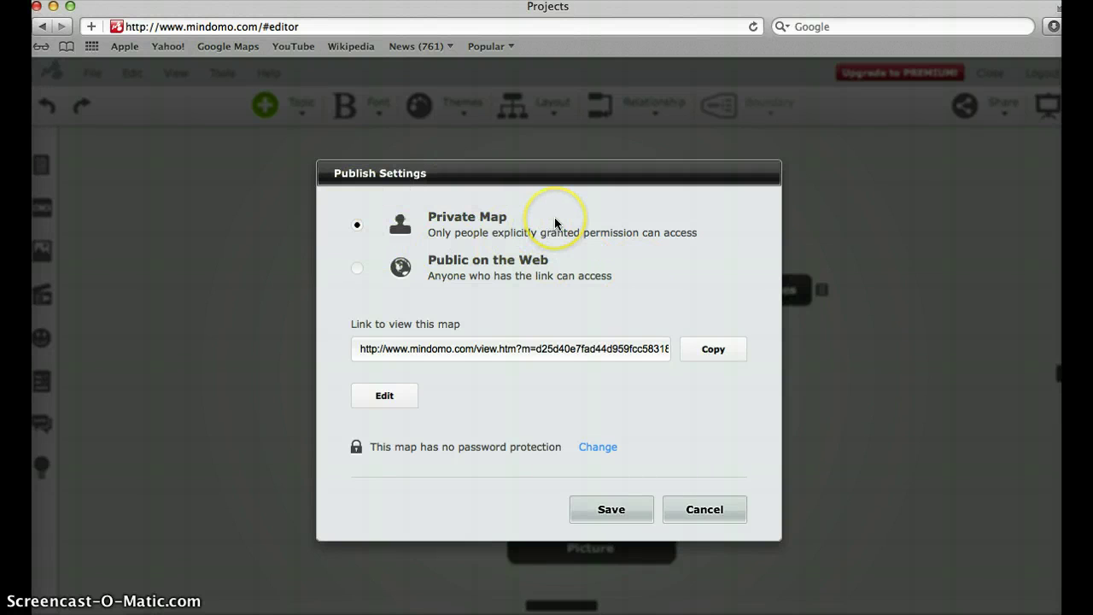
pyautogui.click(357, 270)
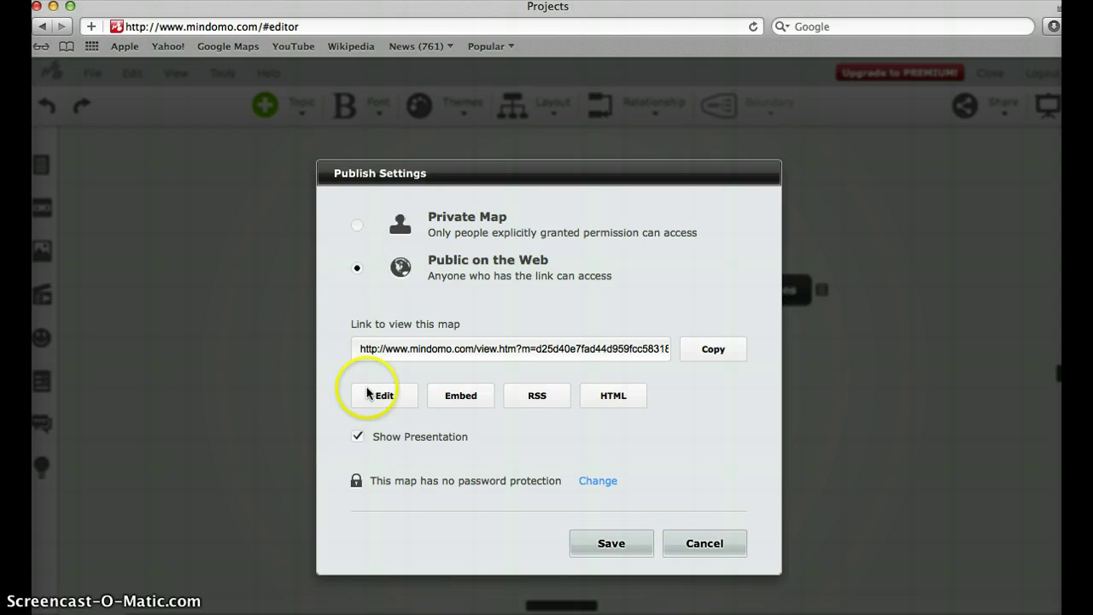
pyautogui.click(464, 397)
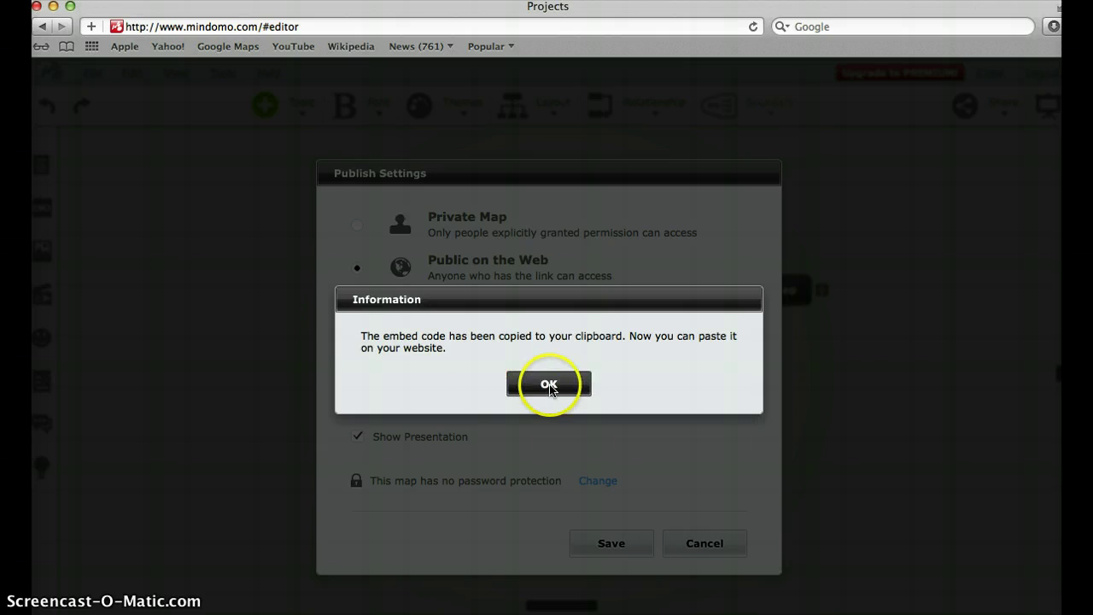
pyautogui.click(549, 385)
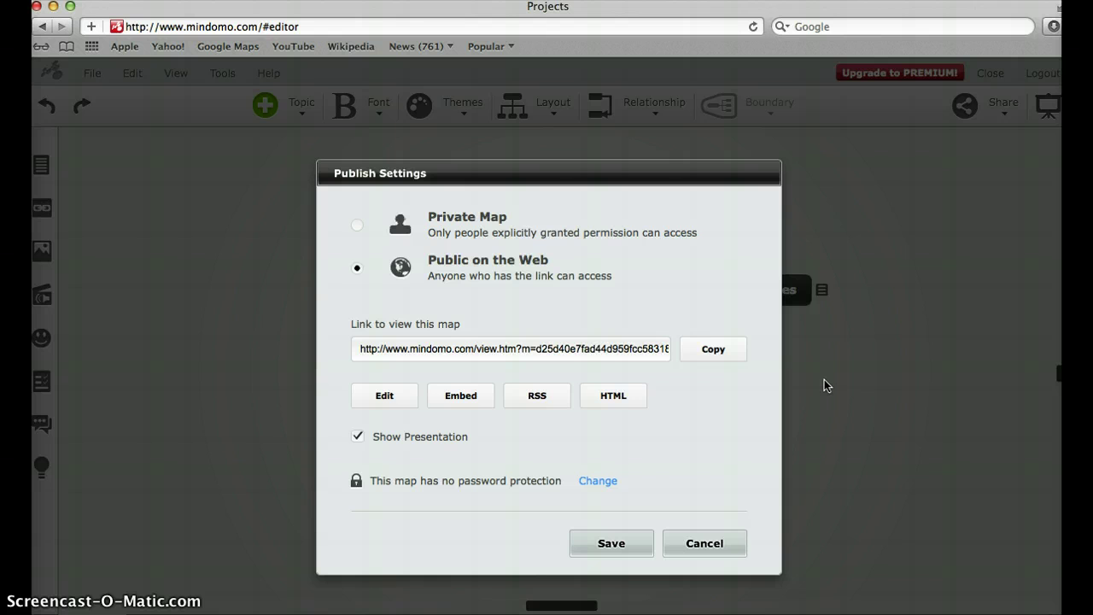
pyautogui.click(608, 540)
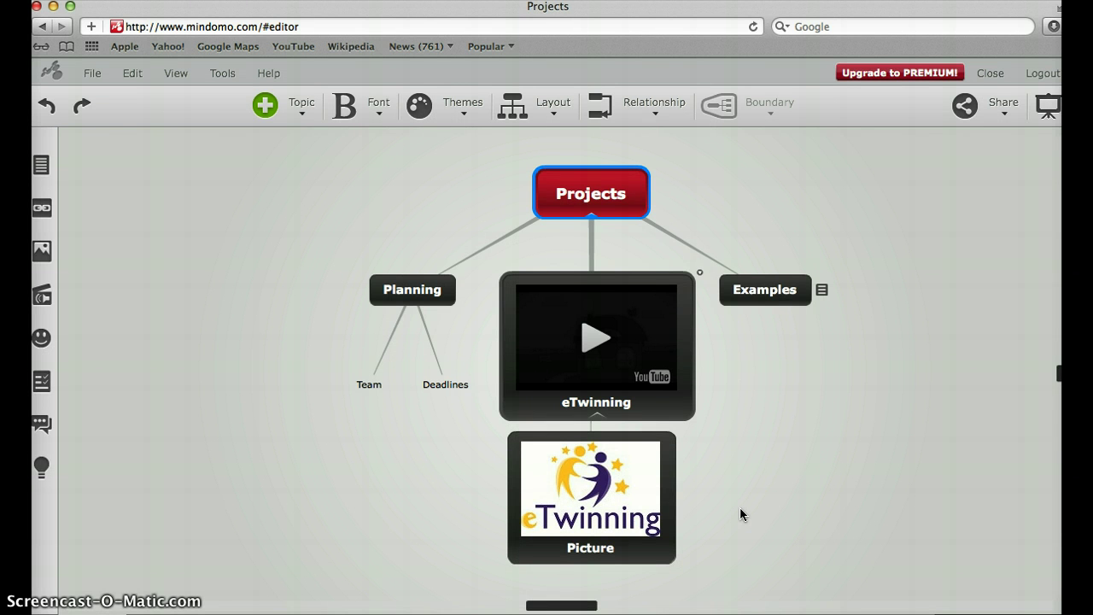
pyautogui.click(735, 509)
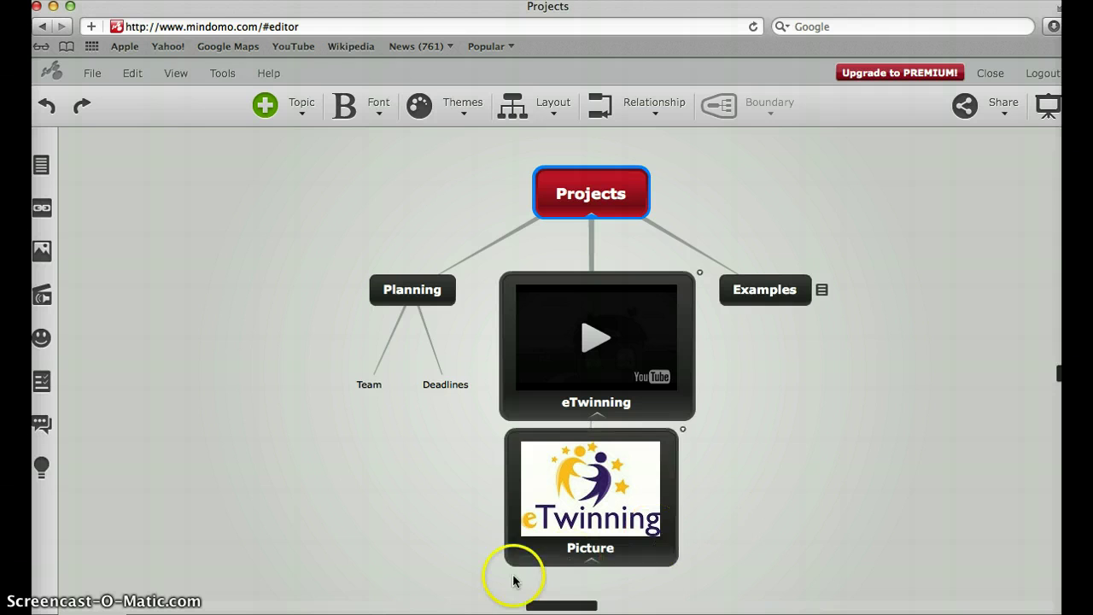